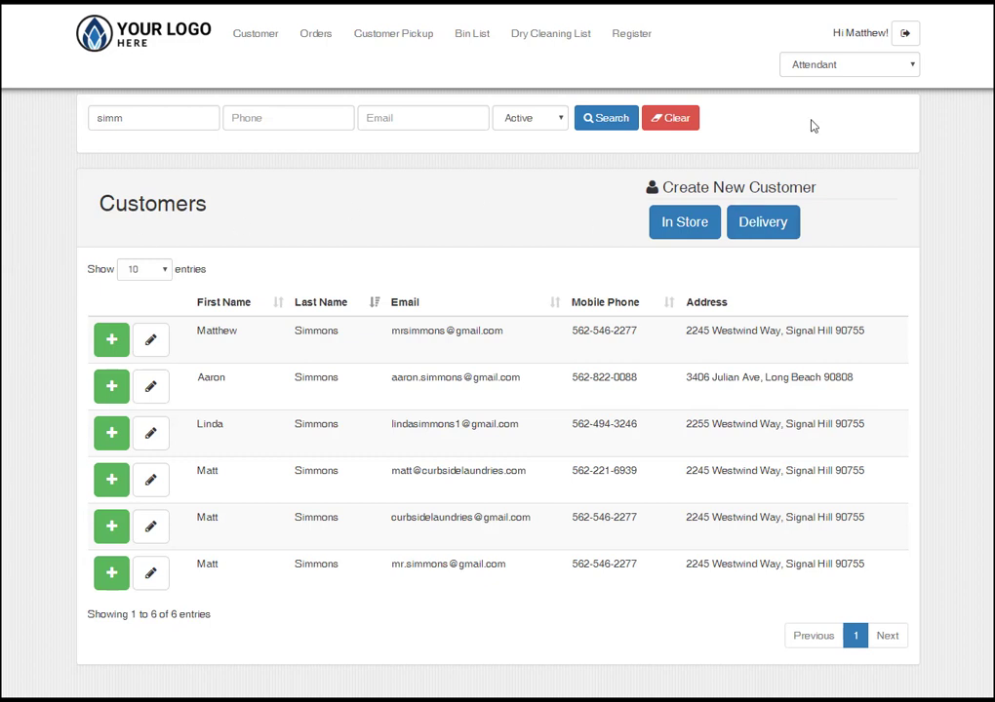
As Owner, open System Configuration and examine the Accept Payment at Pickup and Update Estimate after Dropoff settings
{"action": "left_click", "coordinate": [821, 68]}
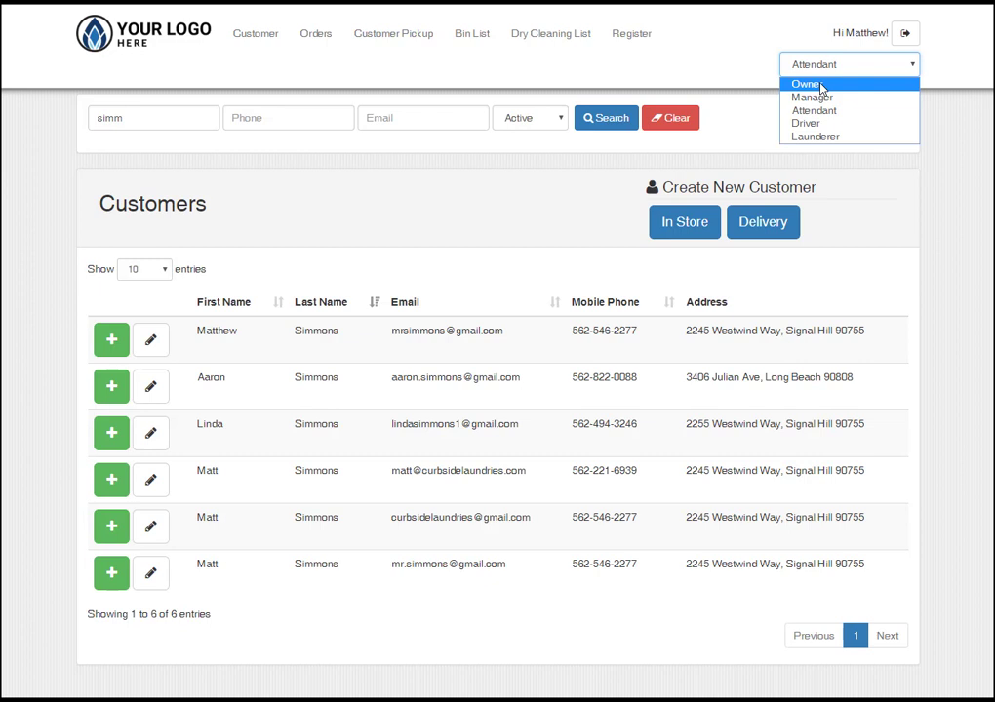
{"action": "left_click", "coordinate": [821, 86]}
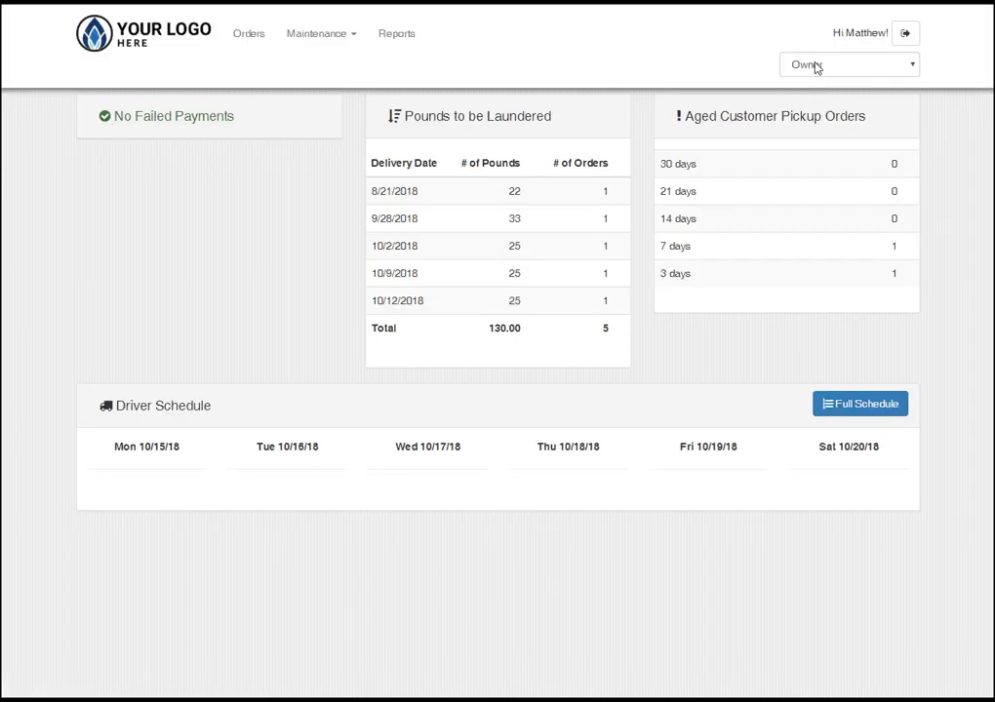
{"action": "left_click", "coordinate": [315, 36]}
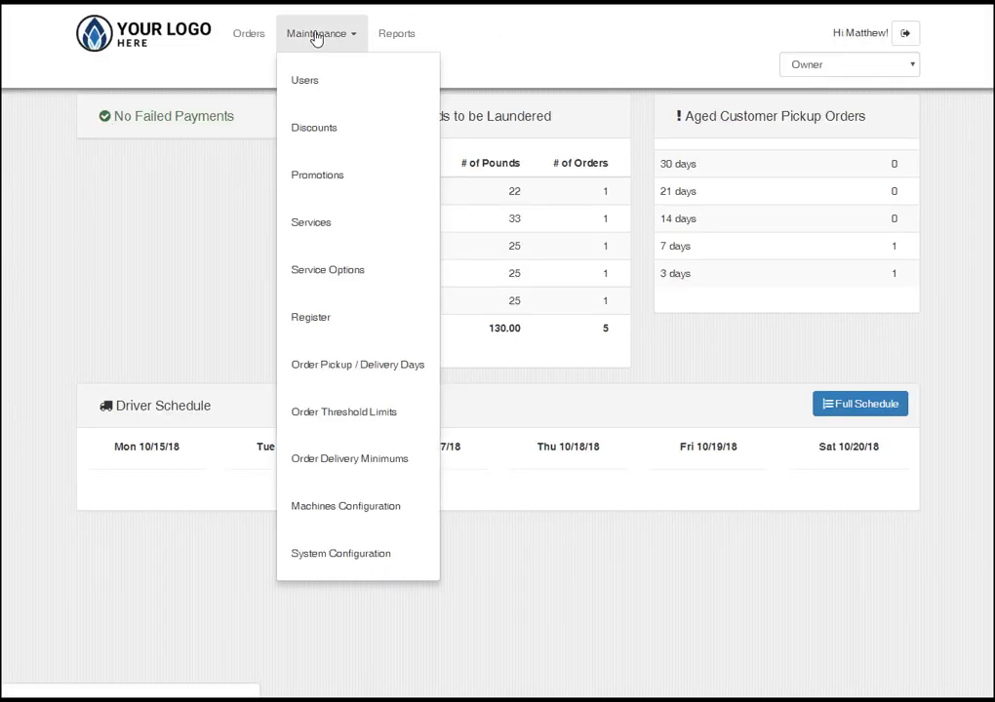
{"action": "left_click", "coordinate": [343, 564]}
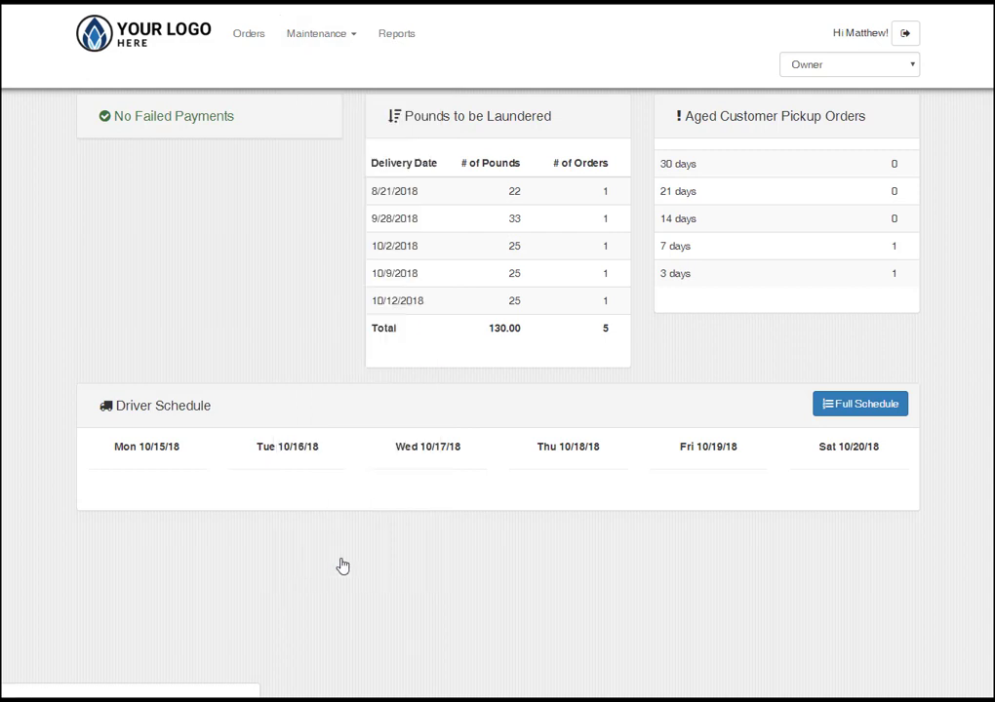
{"action": "scroll", "coordinate": [592, 453], "scroll_direction": "down", "scroll_amount": 3}
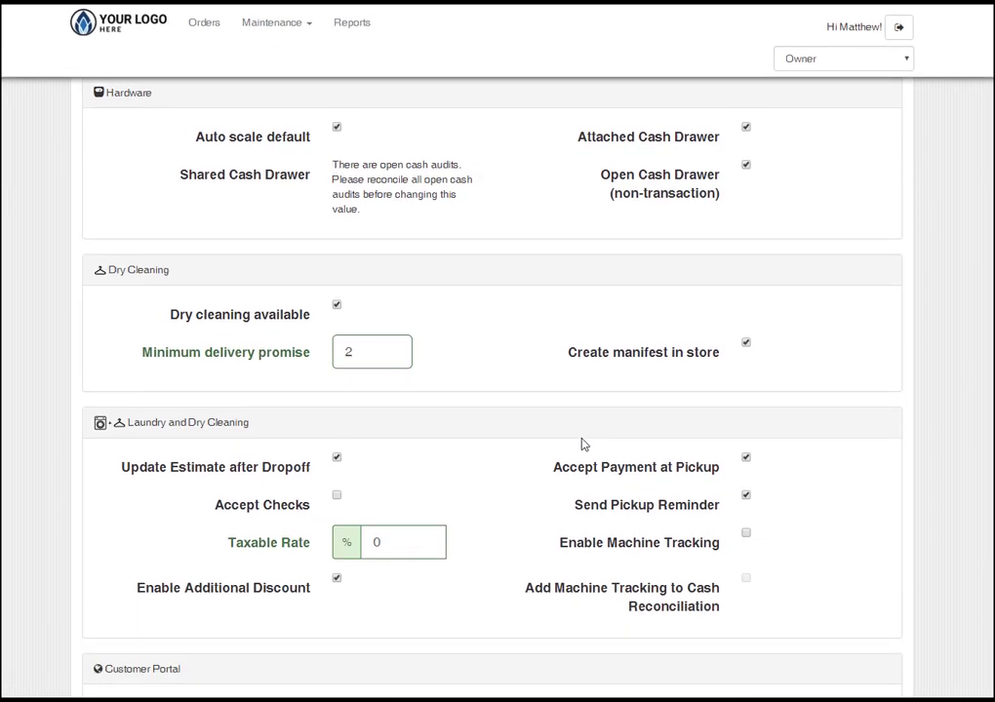
{"action": "scroll", "coordinate": [585, 442], "scroll_direction": "down", "scroll_amount": 1}
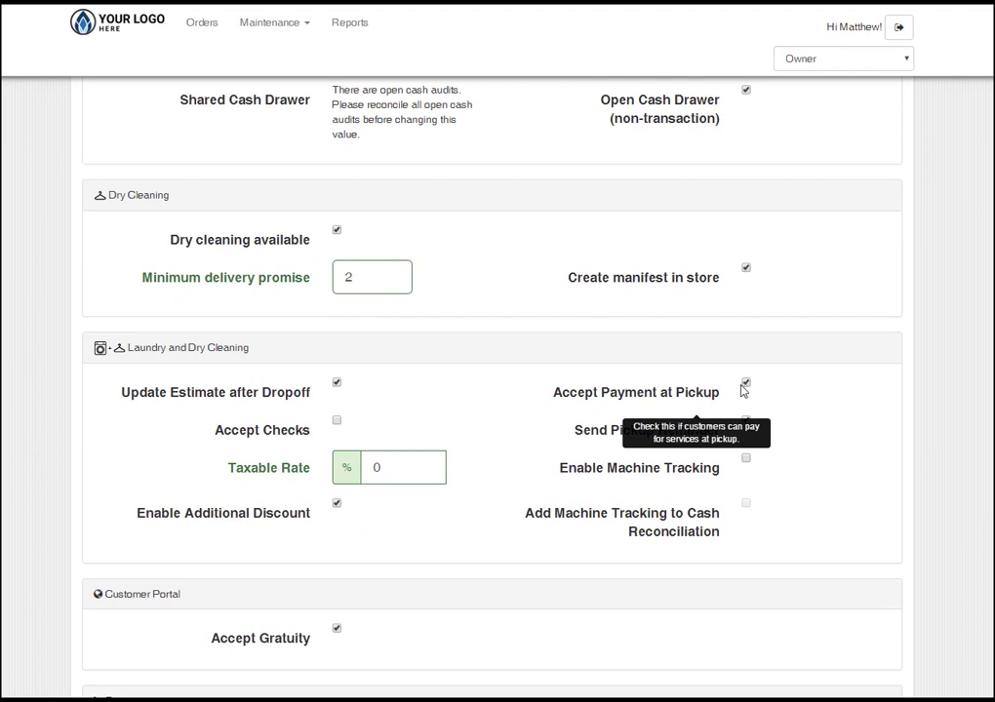
{"action": "mouse_move", "coordinate": [262, 394]}
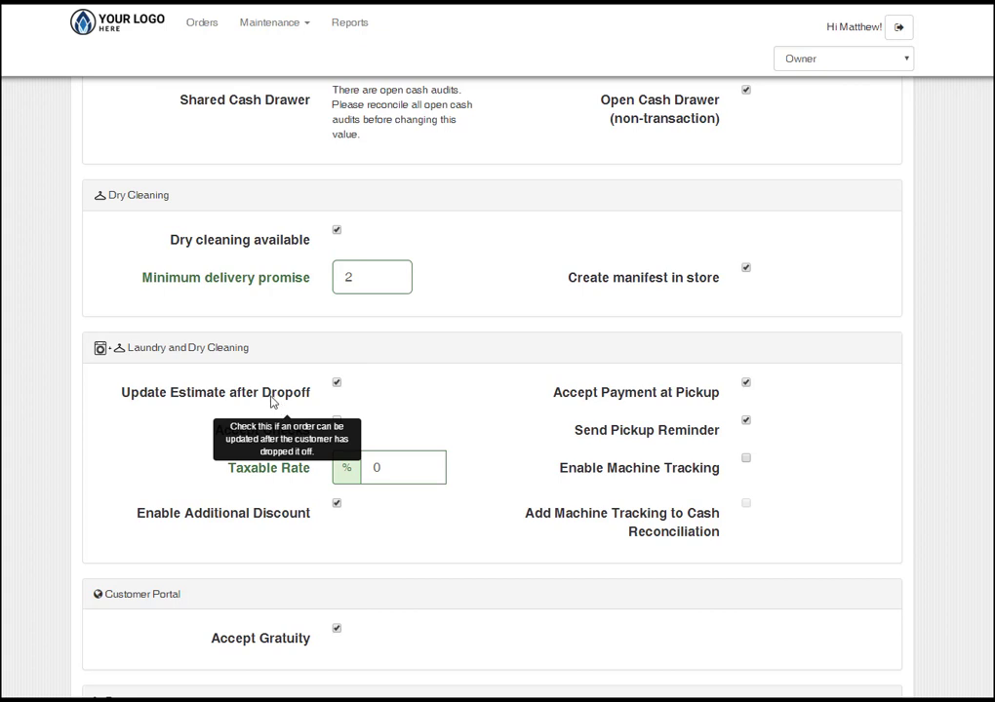
{"action": "scroll", "coordinate": [683, 459], "scroll_direction": "down", "scroll_amount": 3}
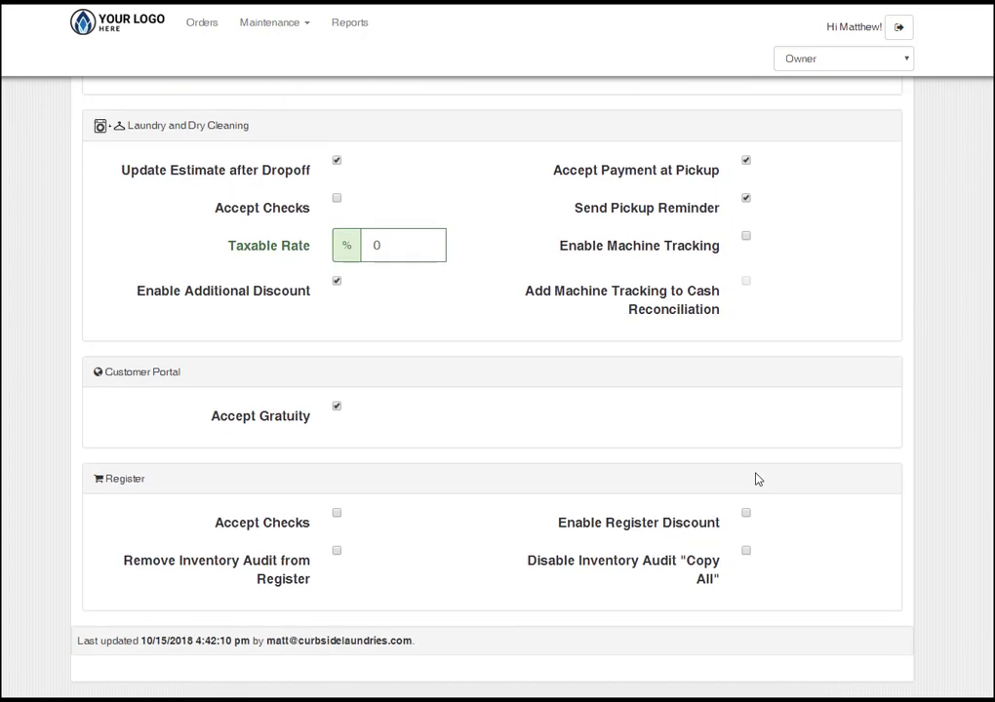
{"action": "scroll", "coordinate": [858, 488], "scroll_direction": "down", "scroll_amount": 1}
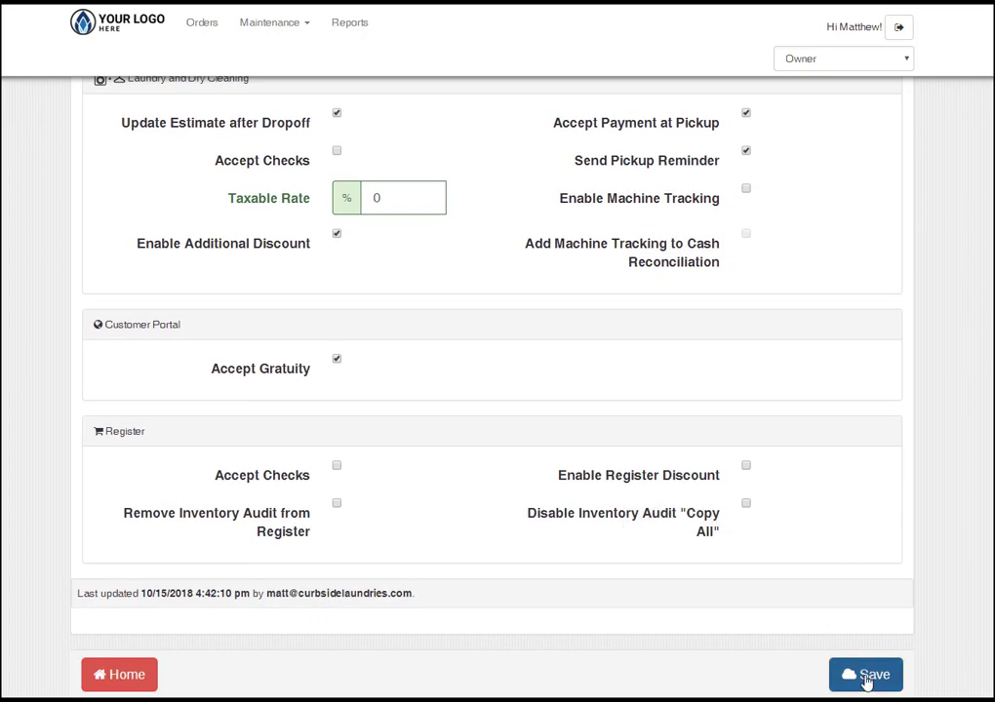
Switch to the Attendant role and search the customer records by the customer's partial last name
{"action": "left_click", "coordinate": [821, 67]}
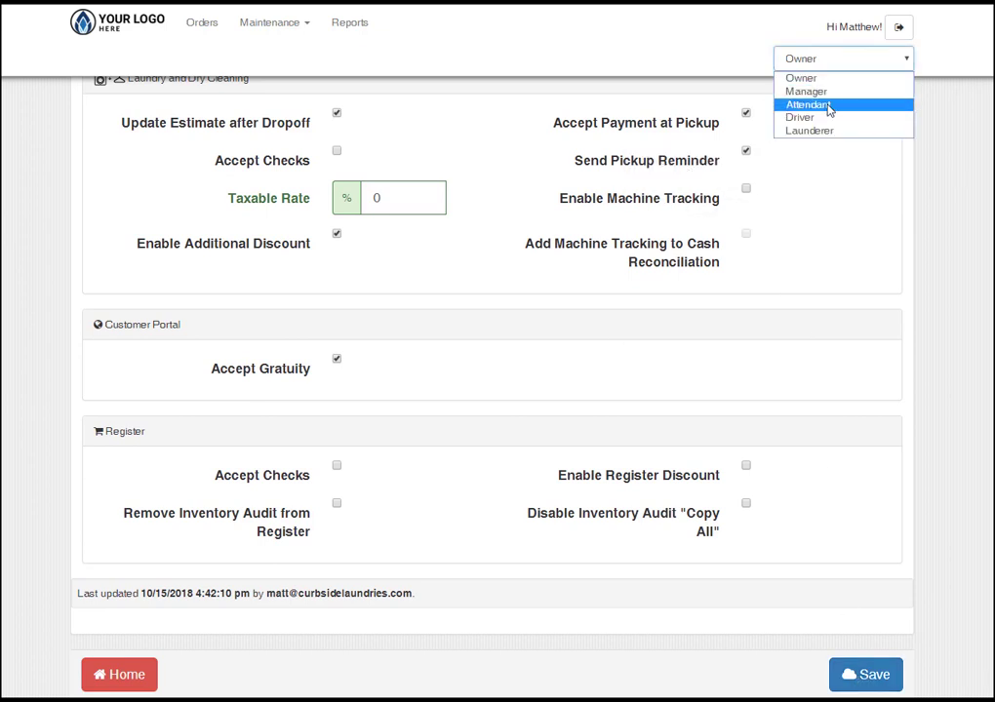
{"action": "left_click", "coordinate": [829, 105]}
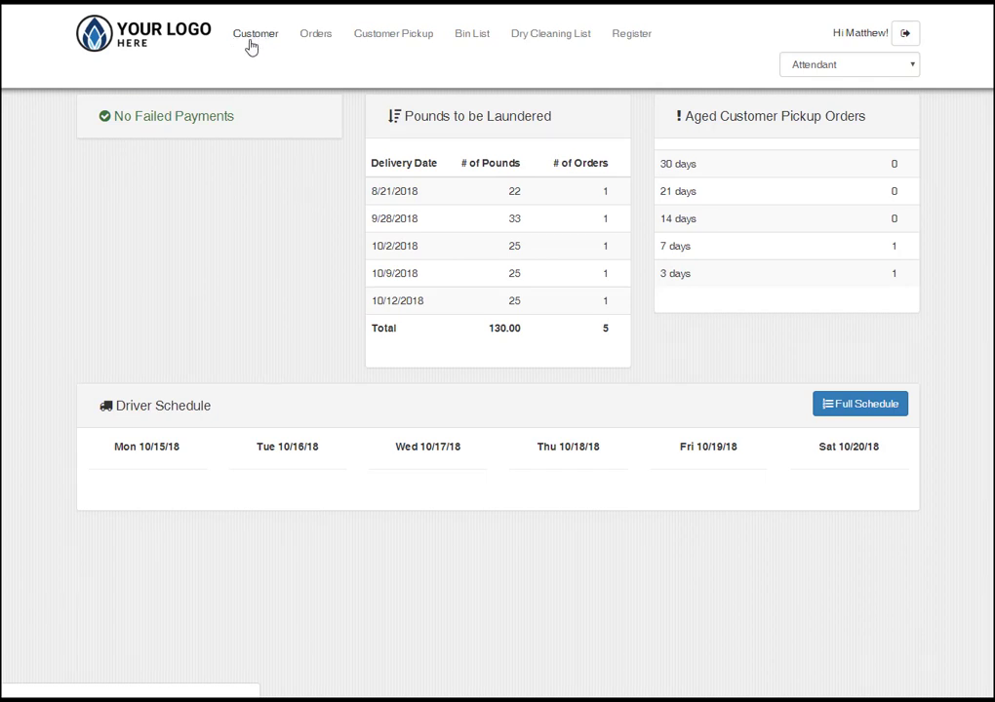
{"action": "left_click", "coordinate": [256, 36]}
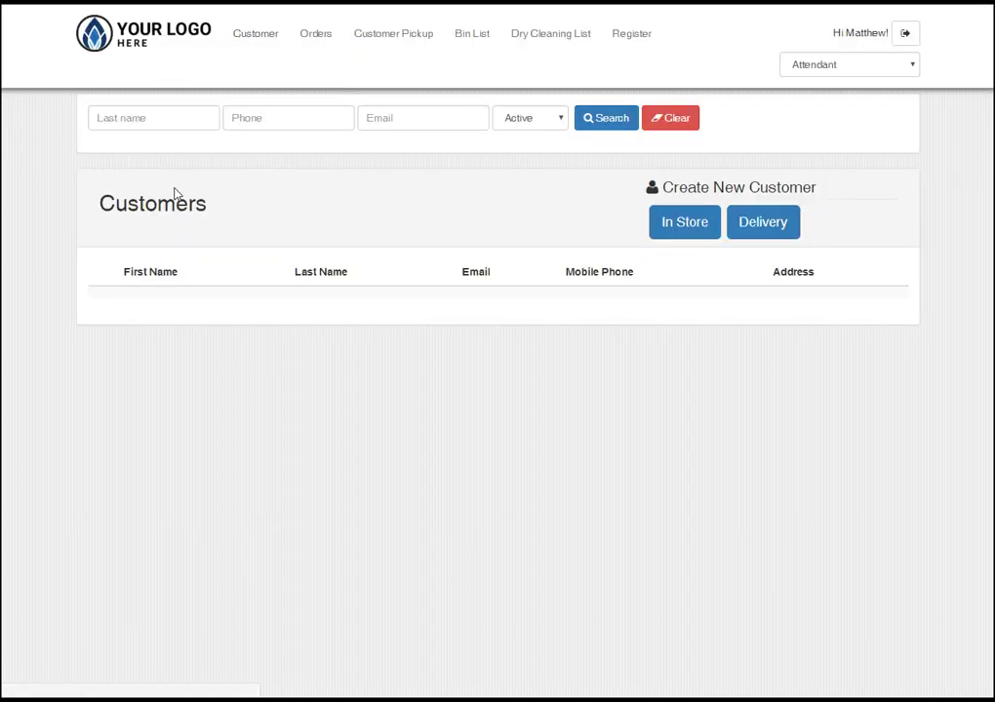
{"action": "left_click", "coordinate": [153, 116]}
{"action": "type", "text": "s"}
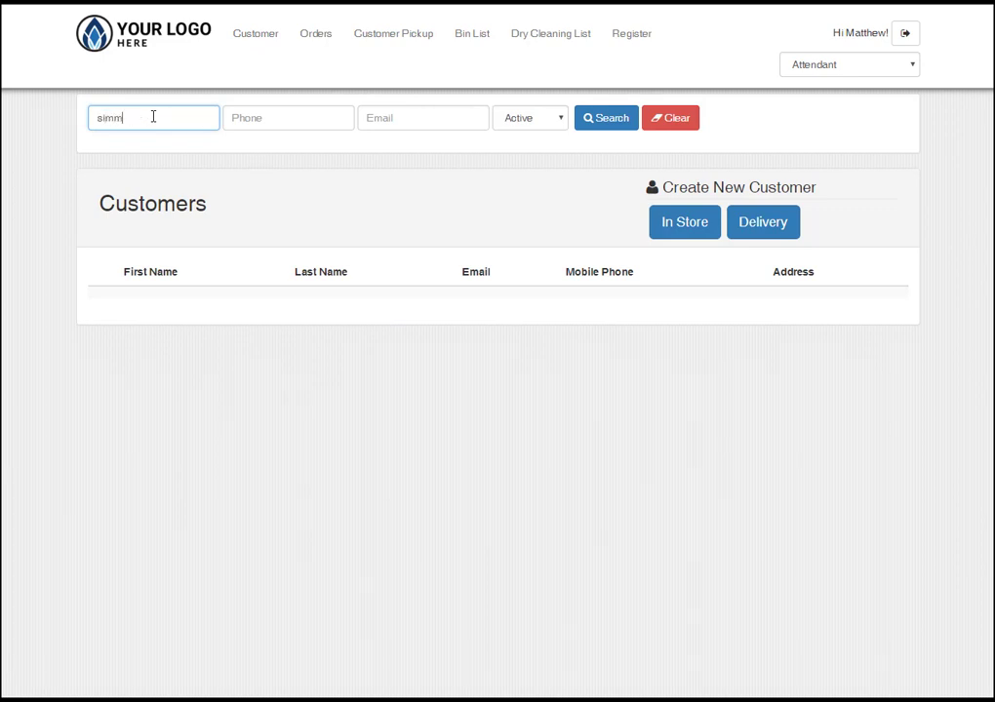
{"action": "type", "text": "imm"}
{"action": "left_click", "coordinate": [587, 122]}
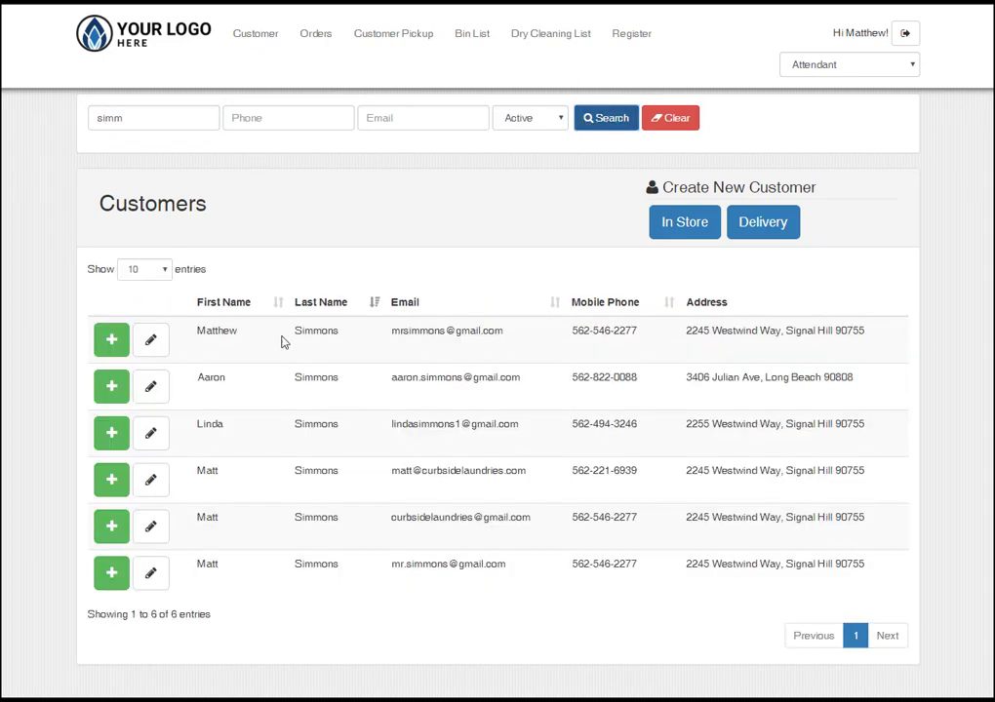
Create a Laundry Only order for the first customer found, with the customer dropping off and picking up
{"action": "left_click", "coordinate": [122, 348]}
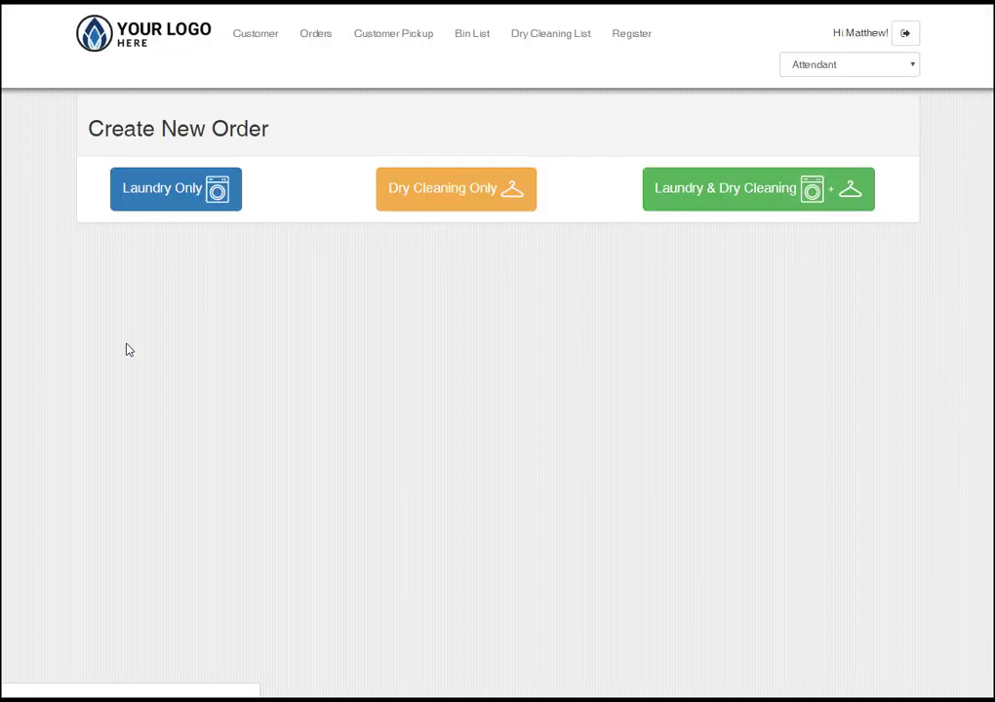
{"action": "left_click", "coordinate": [159, 198]}
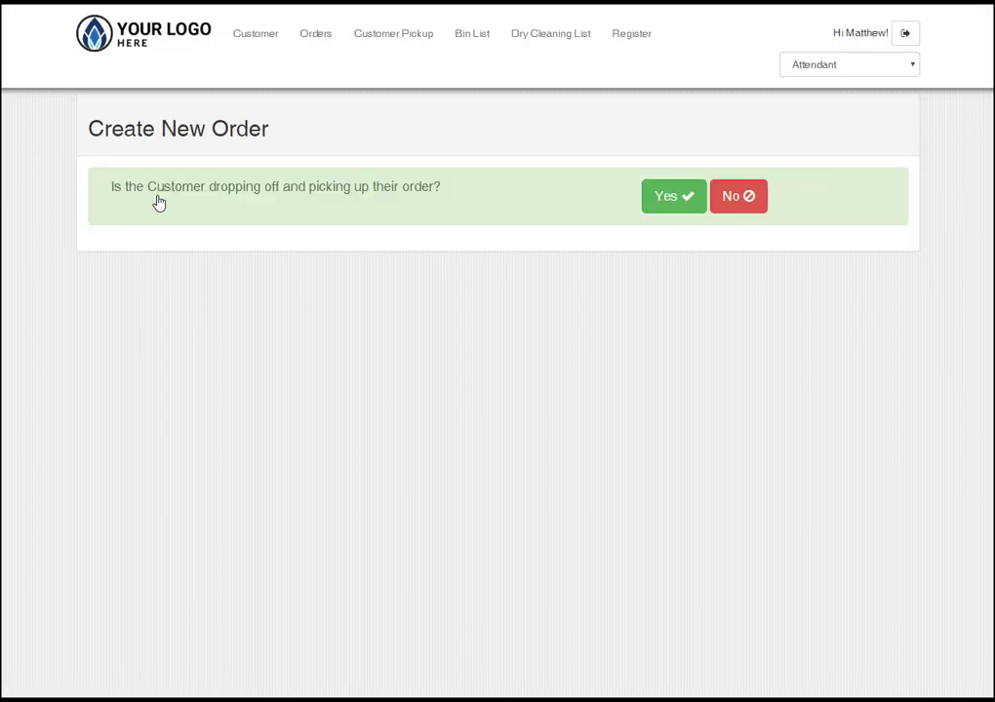
{"action": "left_click", "coordinate": [660, 202]}
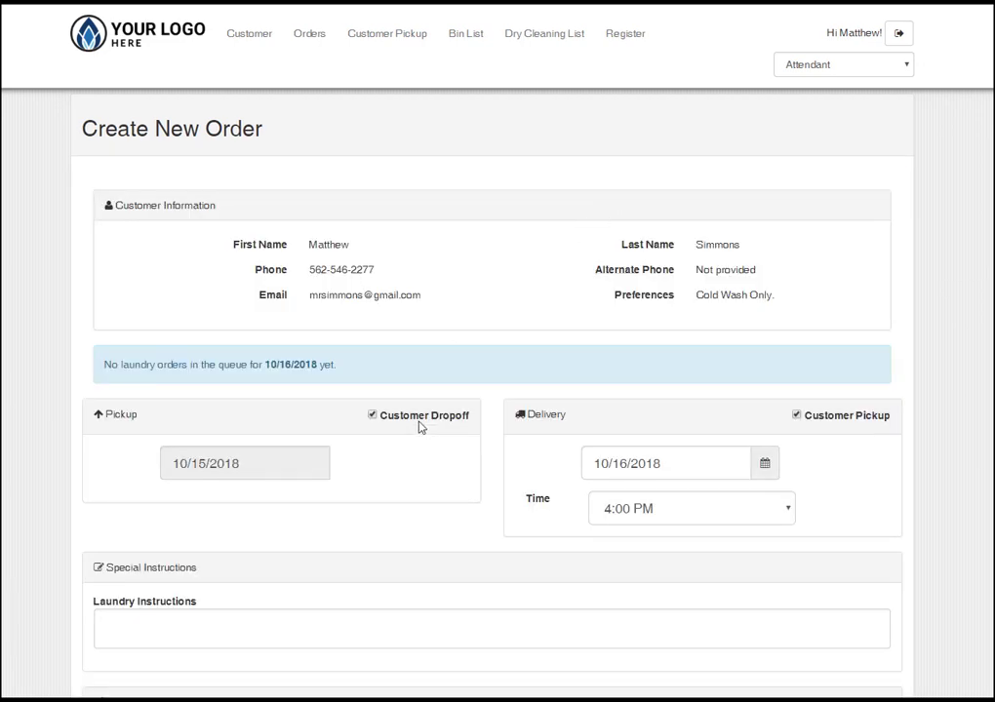
Choose Pay at pickup as the order's payment option and add a Wash and Fold service
{"action": "scroll", "coordinate": [438, 406], "scroll_direction": "down", "scroll_amount": 5}
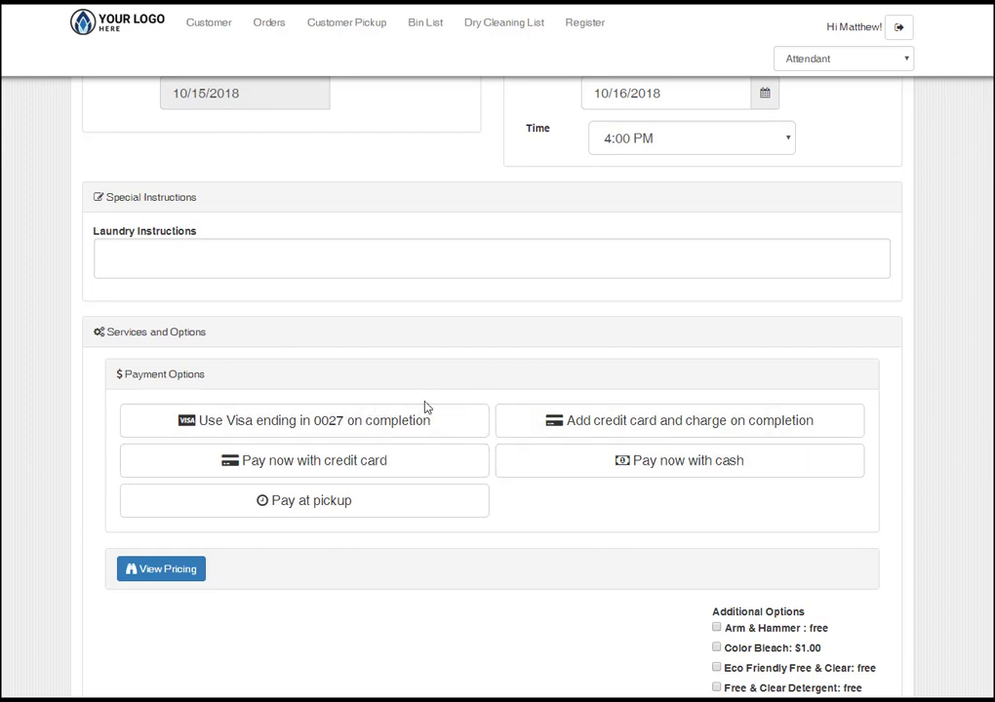
{"action": "left_click", "coordinate": [310, 511]}
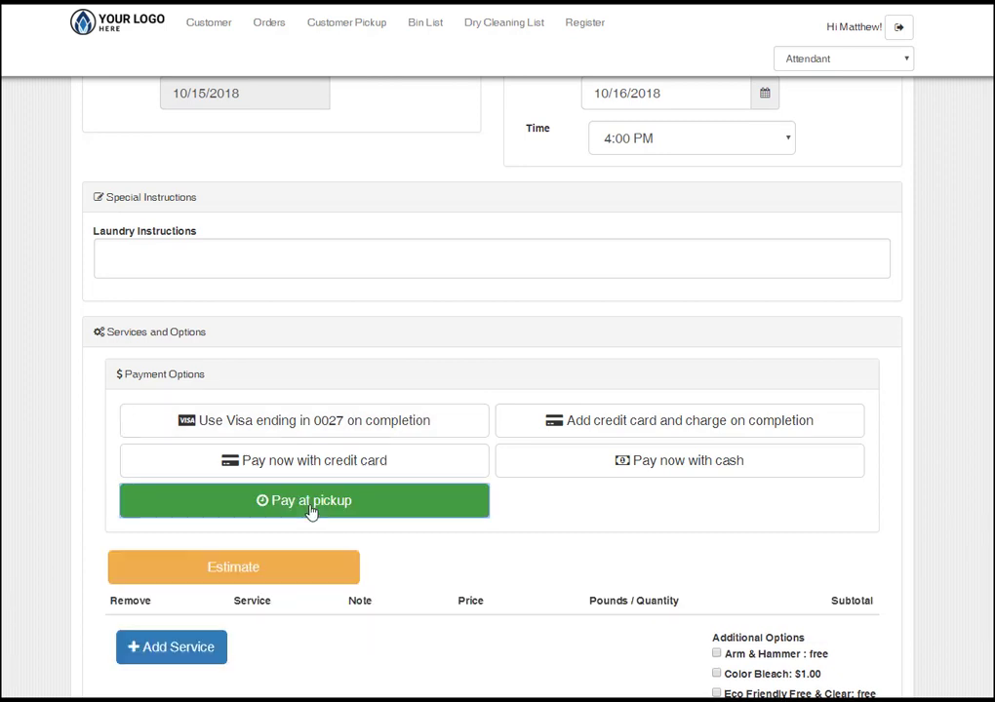
{"action": "scroll", "coordinate": [478, 557], "scroll_direction": "down", "scroll_amount": 2}
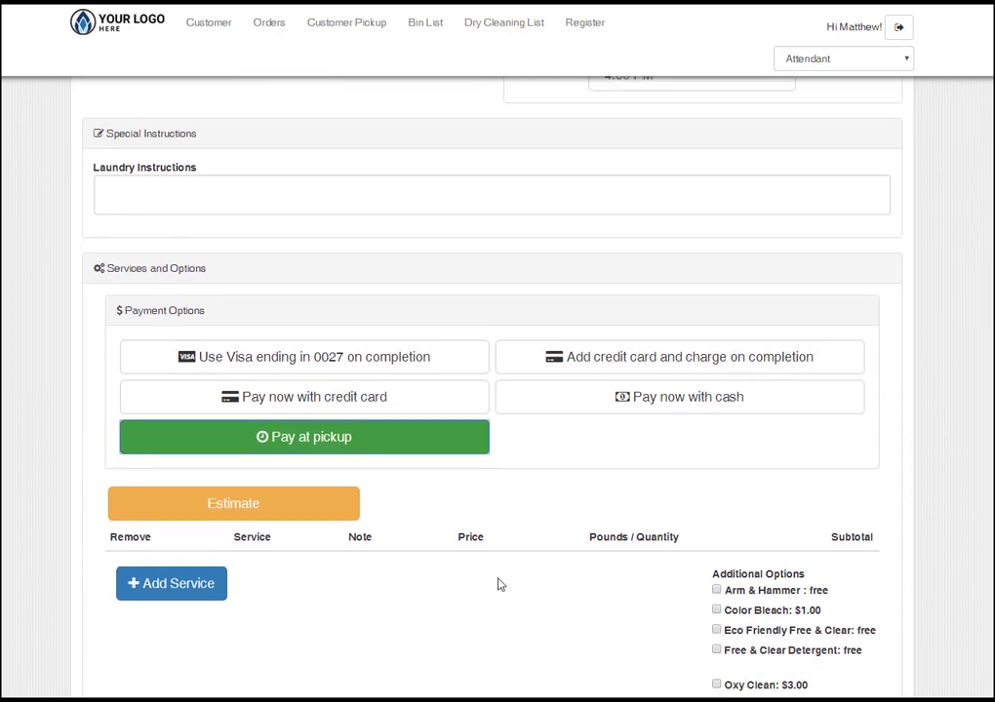
{"action": "left_click", "coordinate": [149, 504]}
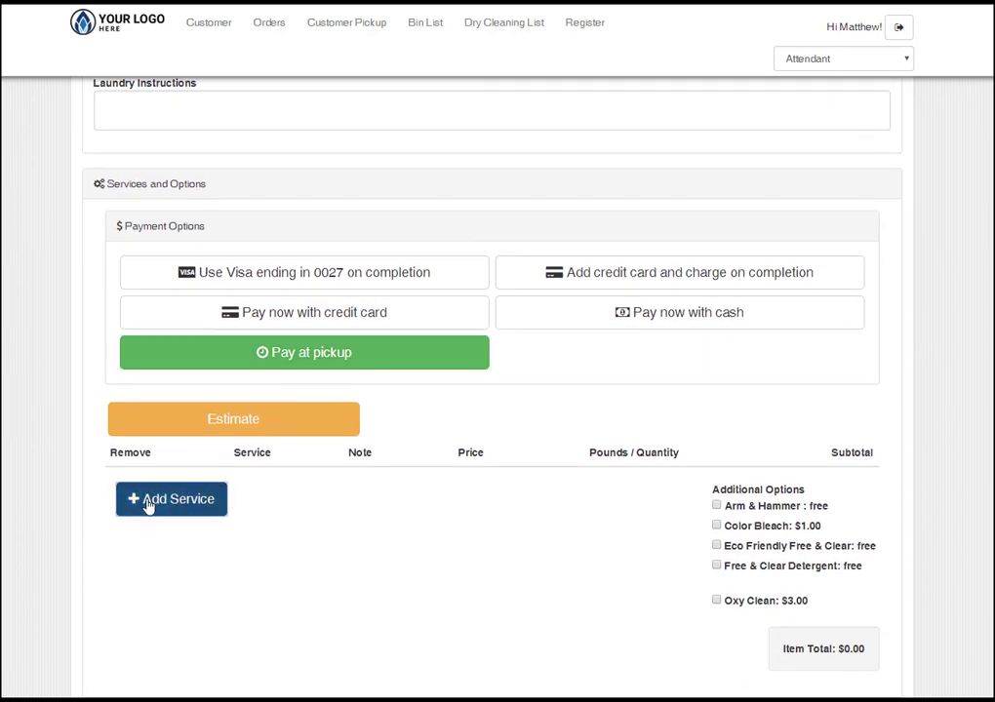
{"action": "left_click", "coordinate": [244, 487]}
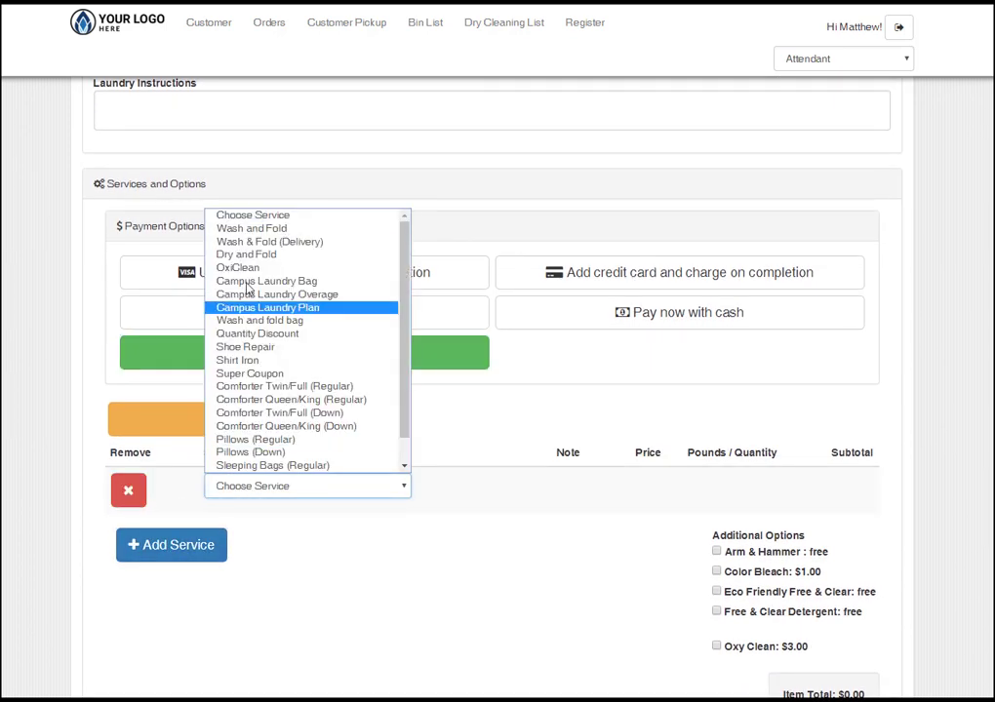
{"action": "left_click", "coordinate": [244, 228]}
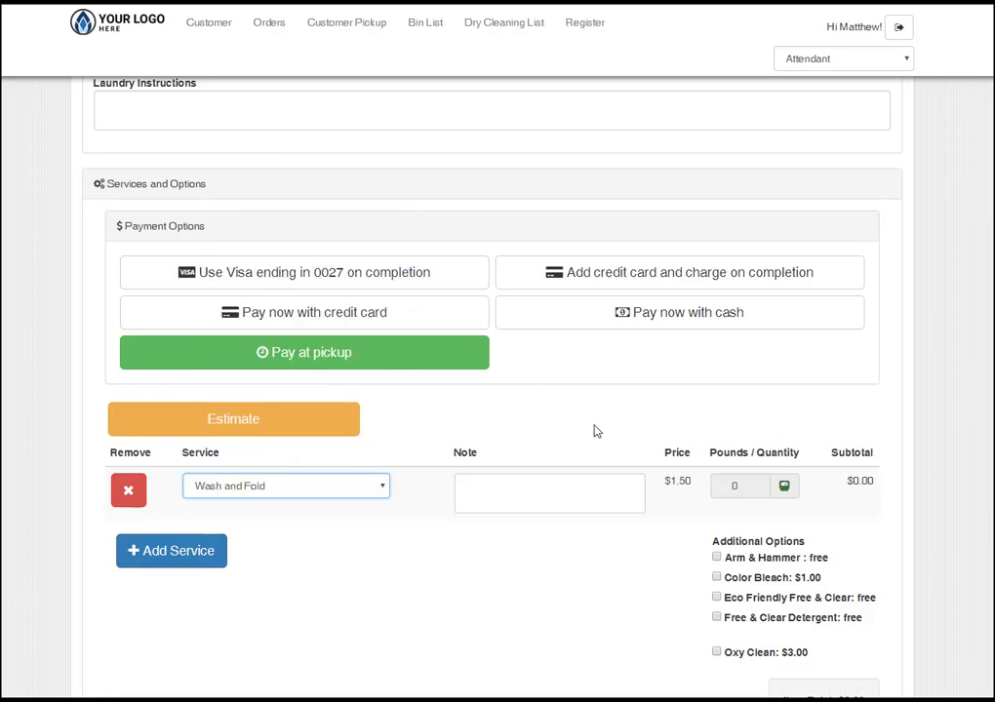
Record an estimated weight of 25 pounds for the Wash and Fold service
{"action": "left_click", "coordinate": [784, 485]}
{"action": "left_click", "coordinate": [423, 96]}
{"action": "type", "text": "25"}
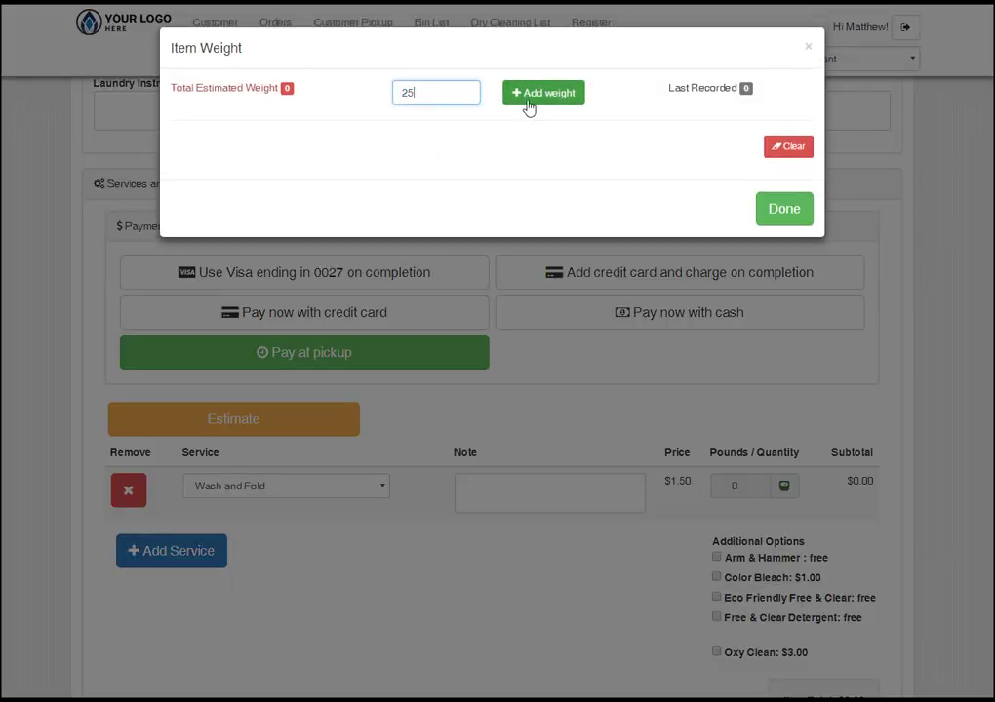
{"action": "left_click", "coordinate": [534, 98]}
{"action": "left_click", "coordinate": [784, 209]}
Turn the order's Estimate option off and back on
{"action": "scroll", "coordinate": [600, 576], "scroll_direction": "down", "scroll_amount": 2}
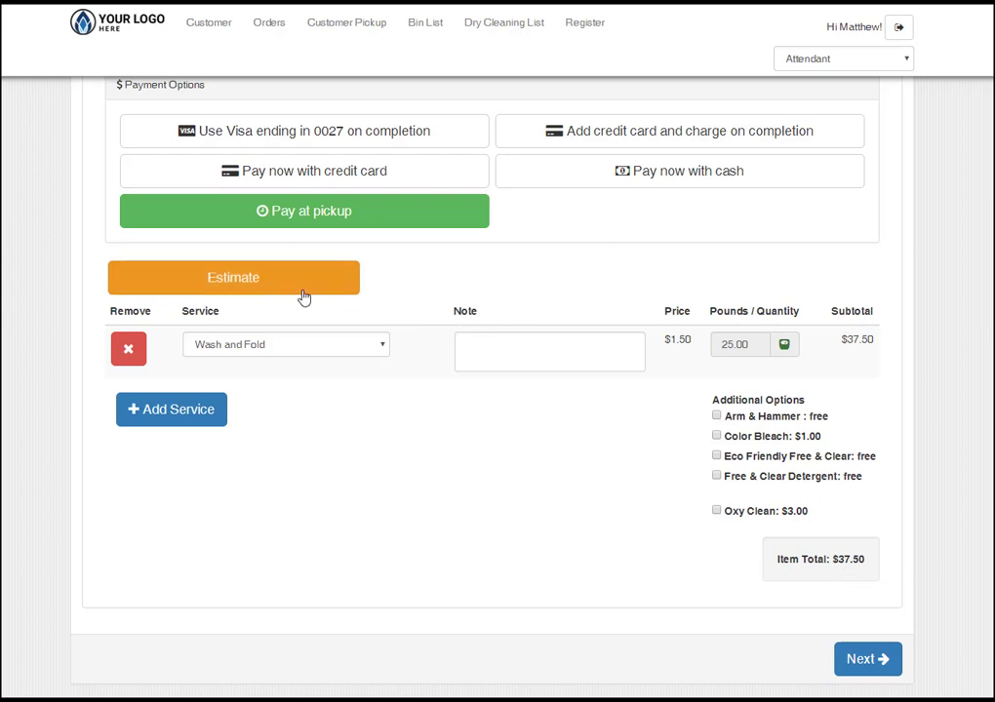
{"action": "left_click", "coordinate": [206, 283]}
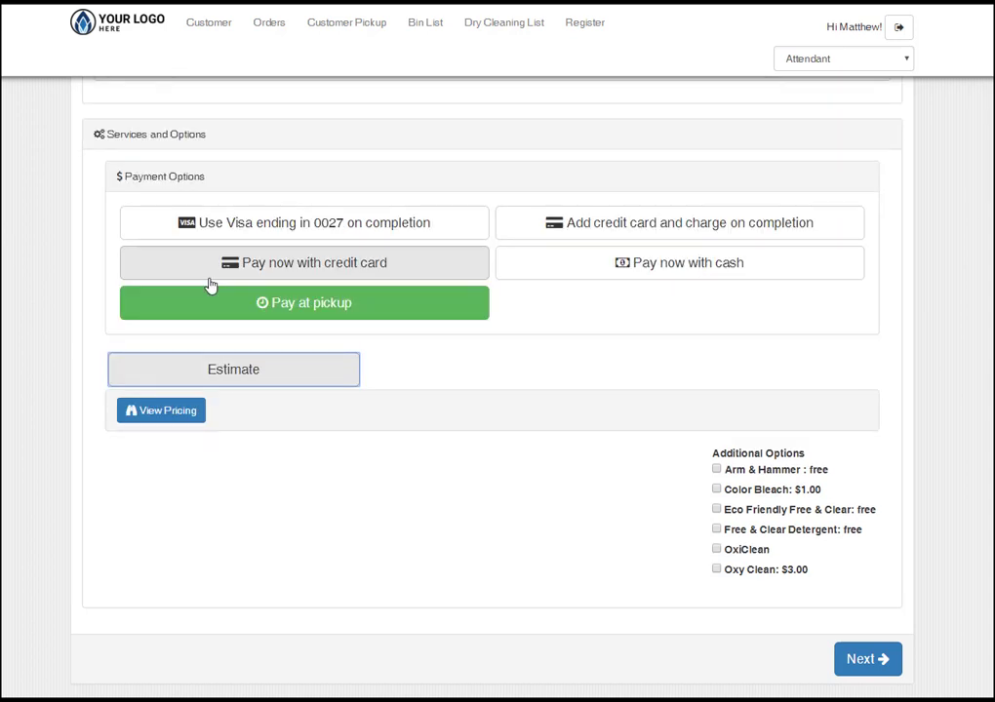
{"action": "left_click", "coordinate": [259, 358]}
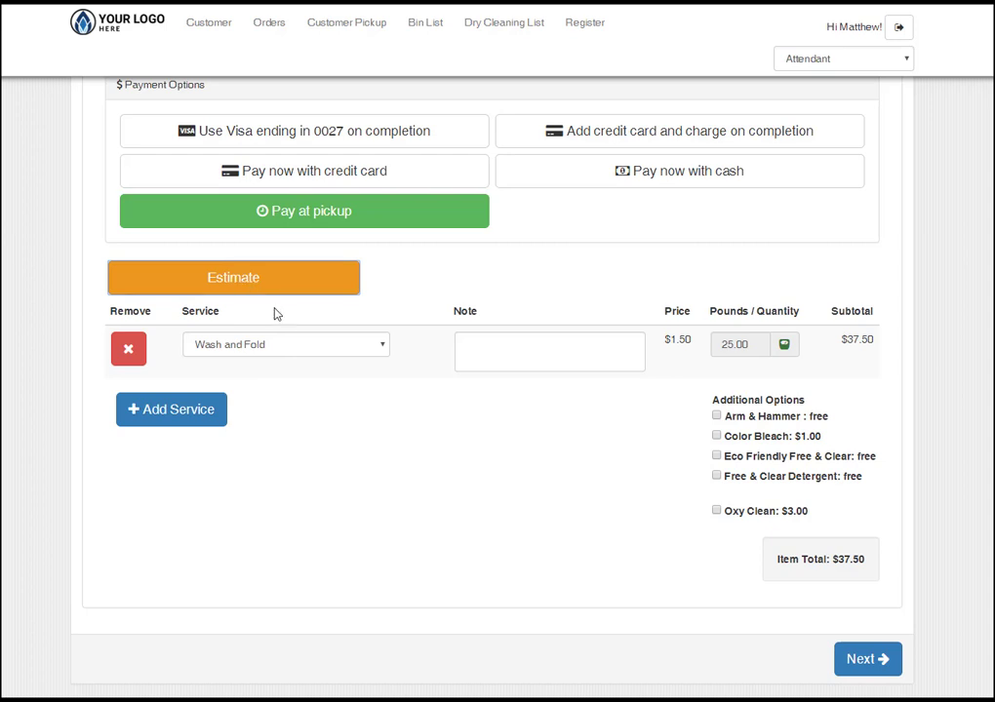
Continue to the payment methods and submit the order with Pay at Pickup selected
{"action": "left_click", "coordinate": [865, 661]}
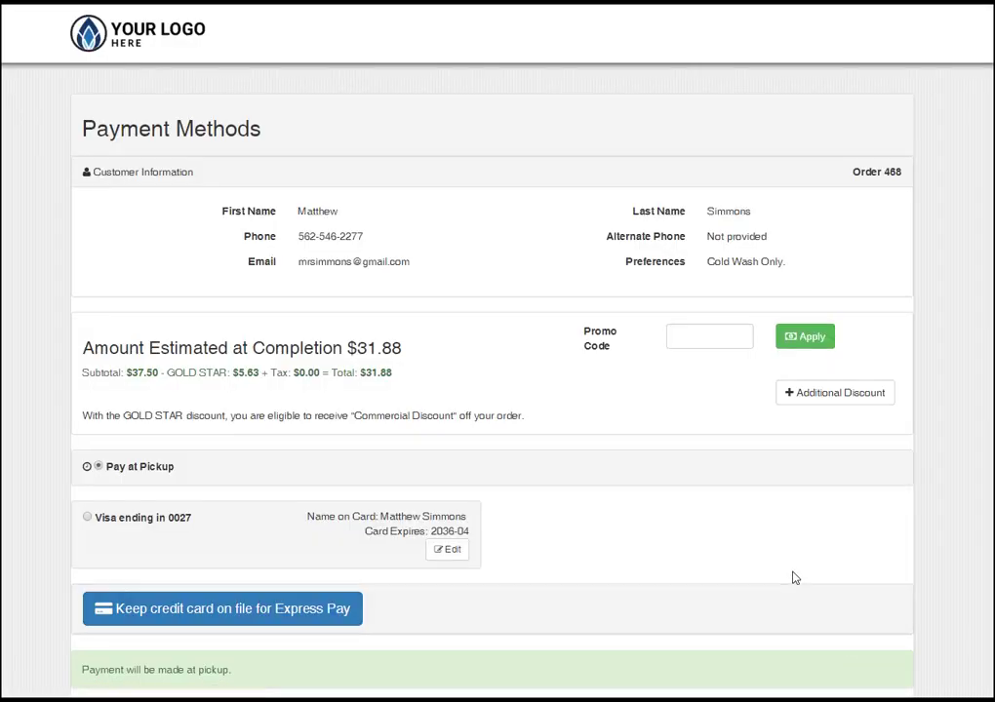
{"action": "scroll", "coordinate": [795, 577], "scroll_direction": "down", "scroll_amount": 1}
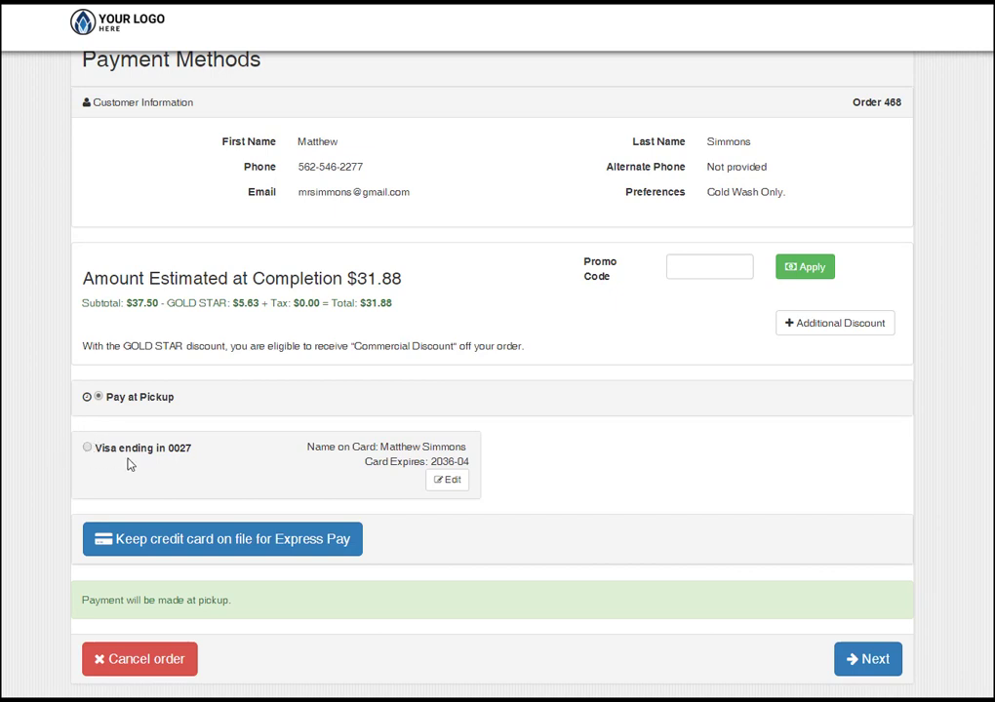
{"action": "left_click", "coordinate": [873, 657]}
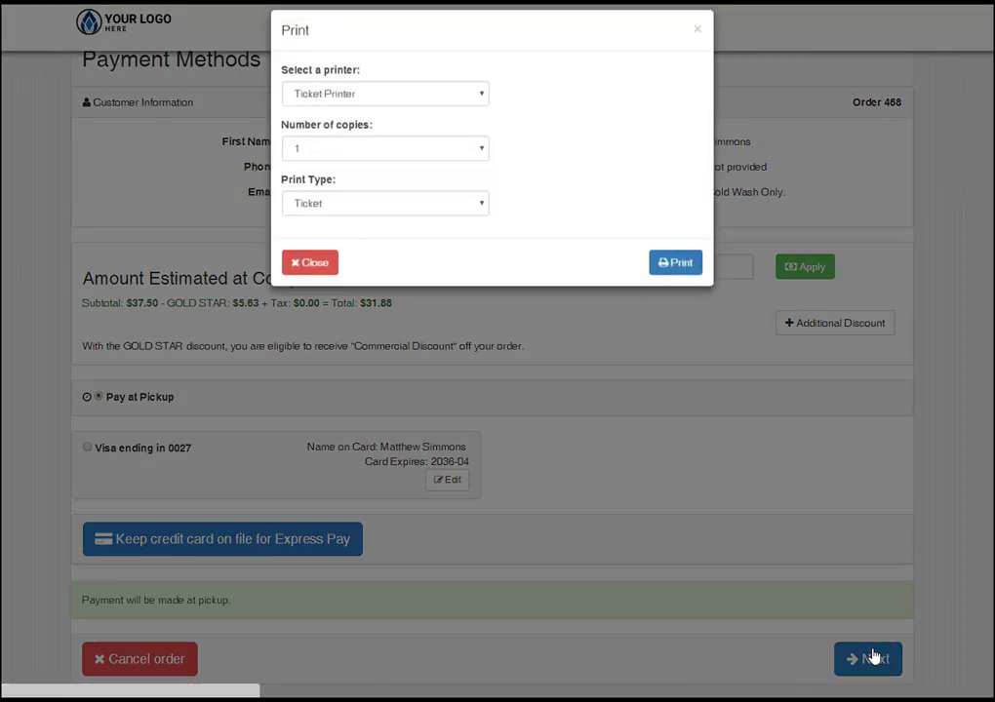
Check the available print types for the order and close the print dialog without printing
{"action": "left_click", "coordinate": [305, 281]}
{"action": "left_click", "coordinate": [351, 228]}
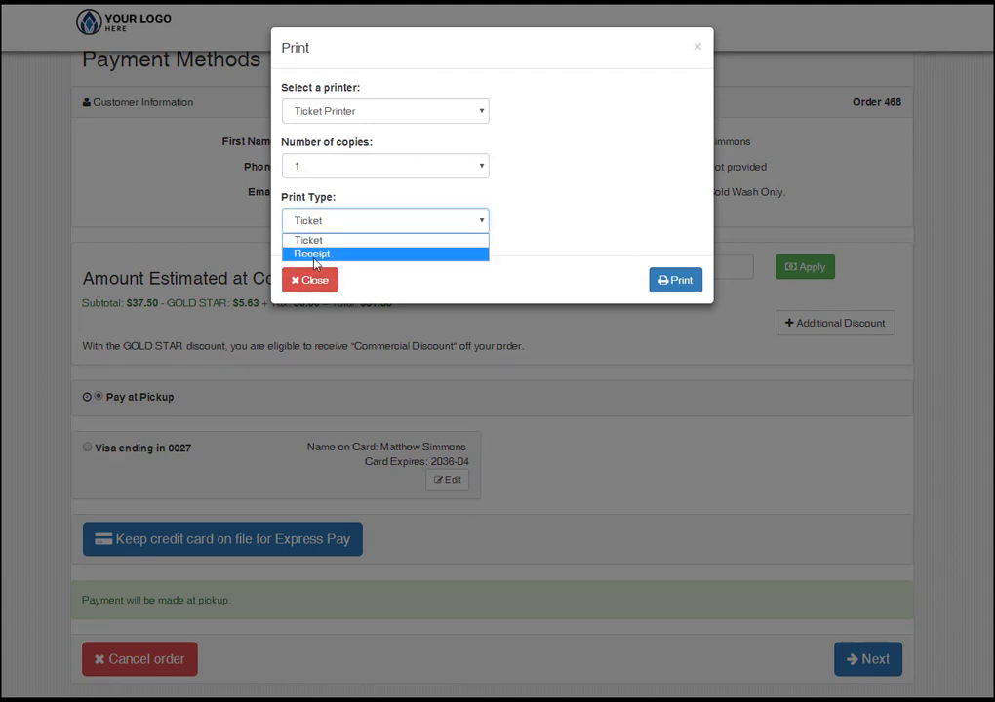
{"action": "left_click", "coordinate": [420, 278]}
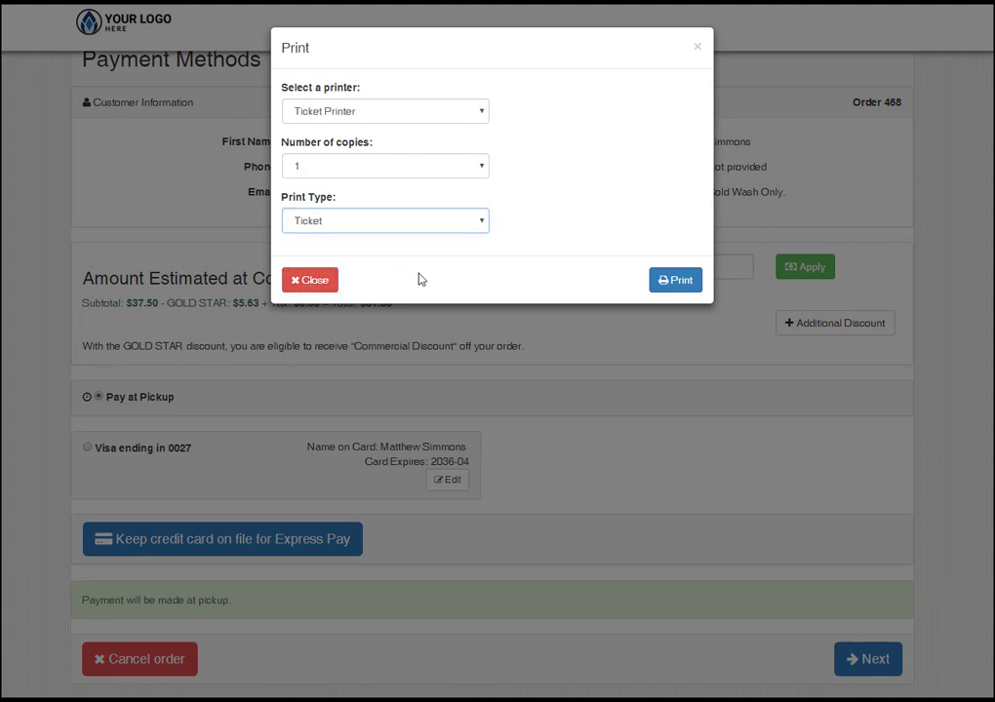
{"action": "left_click", "coordinate": [318, 282]}
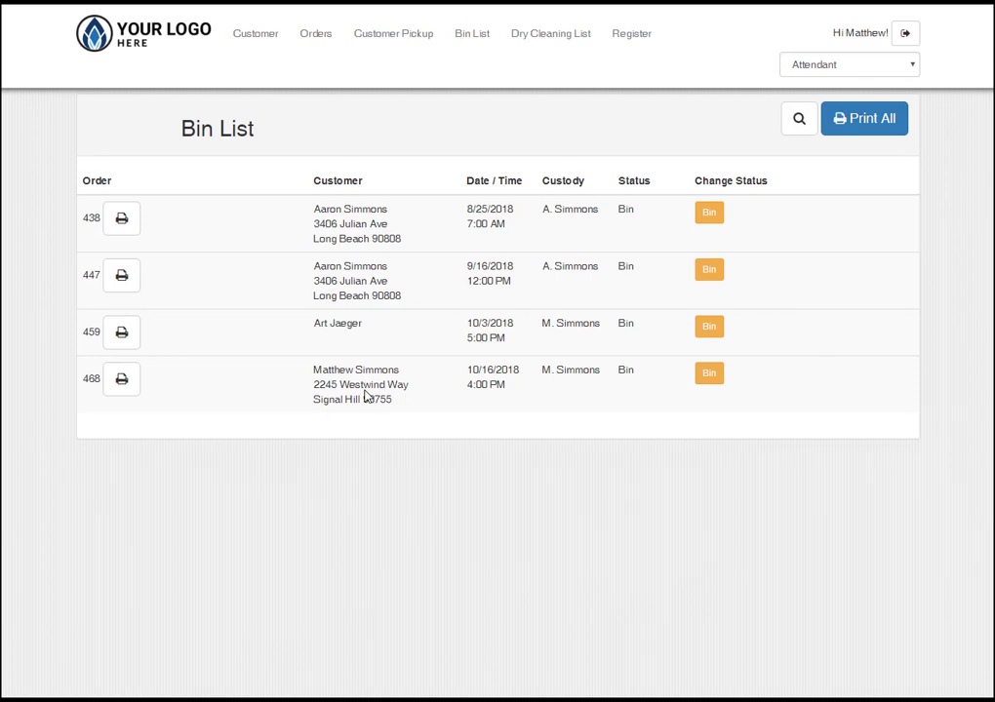
Take payment for the unpaid order awaiting customer pickup, entering 80 as the cash received, and submit it
{"action": "left_click", "coordinate": [392, 35]}
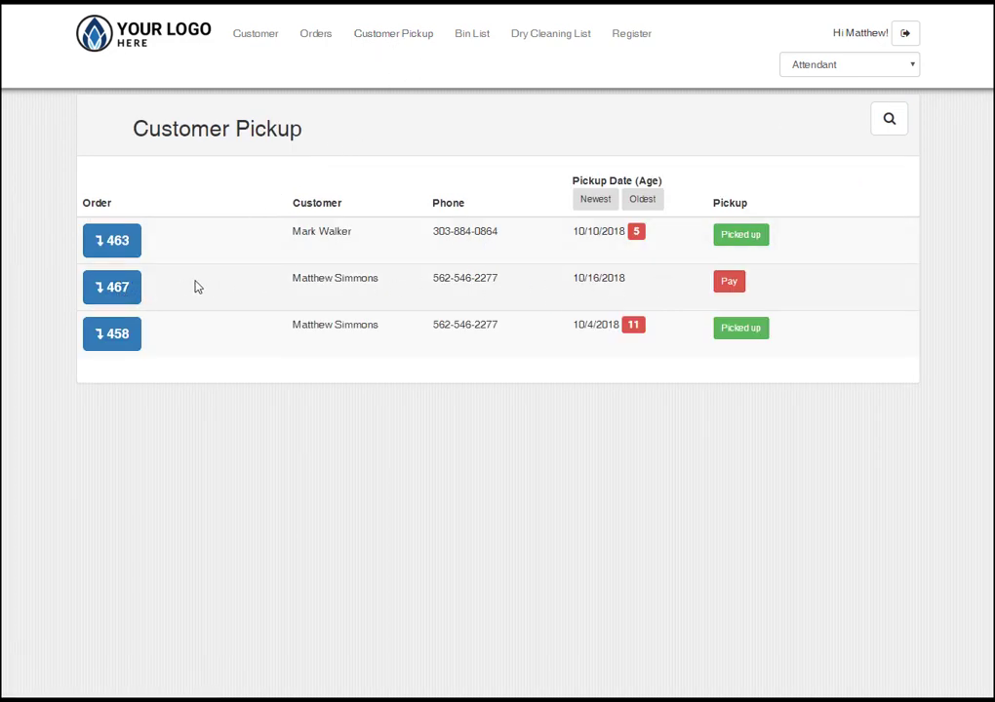
{"action": "left_click", "coordinate": [730, 284]}
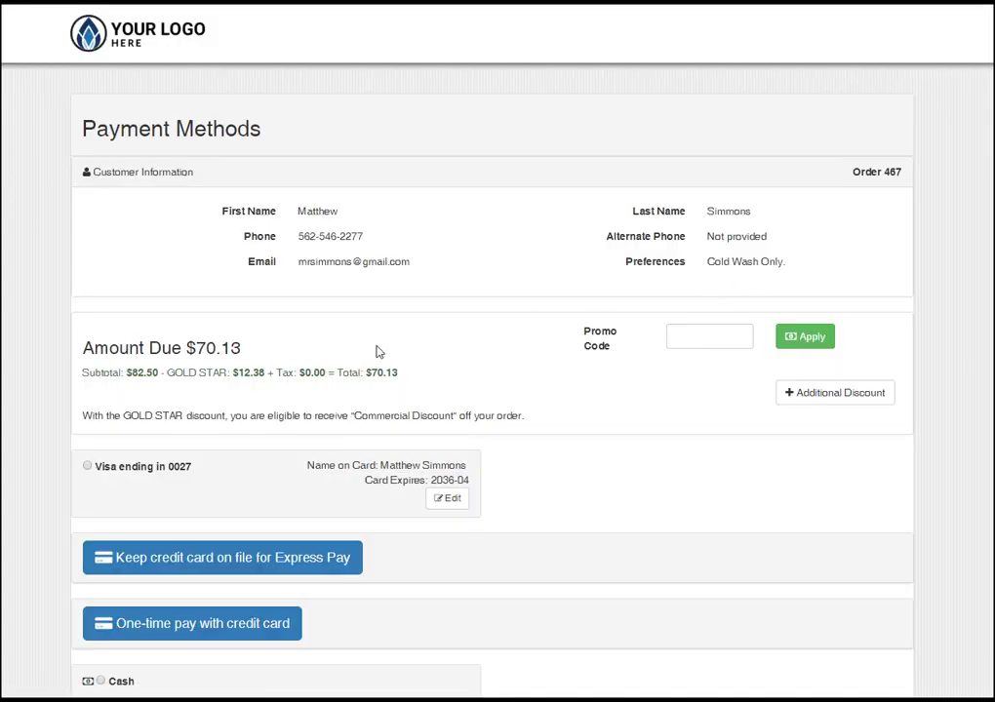
{"action": "scroll", "coordinate": [375, 349], "scroll_direction": "down", "scroll_amount": 2}
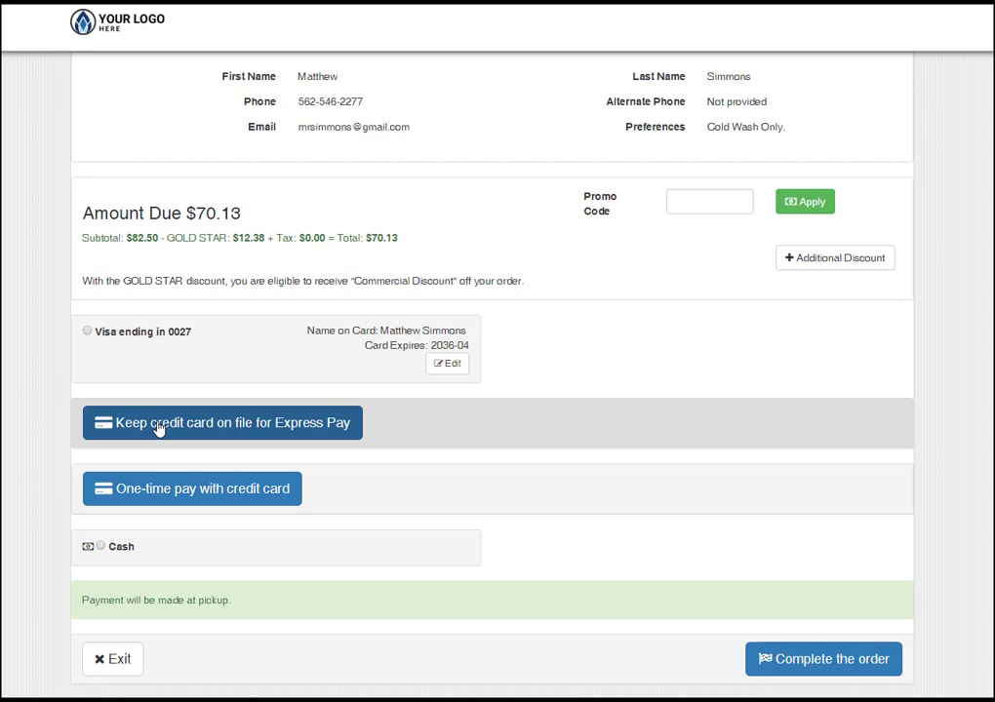
{"action": "left_click", "coordinate": [100, 547]}
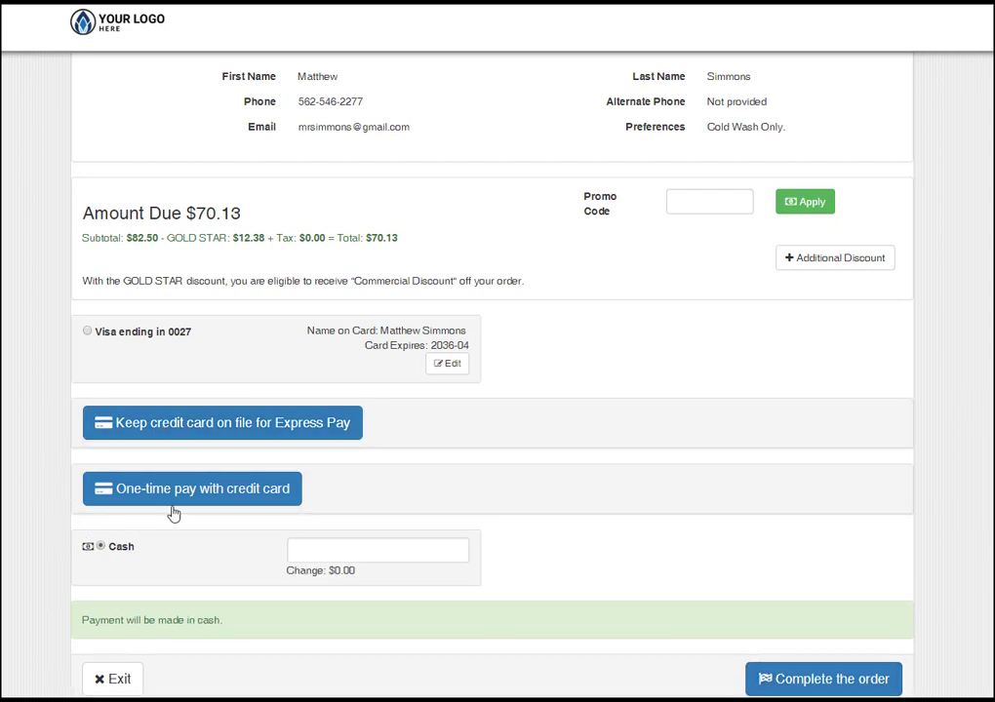
{"action": "left_click", "coordinate": [331, 541]}
{"action": "type", "text": "80"}
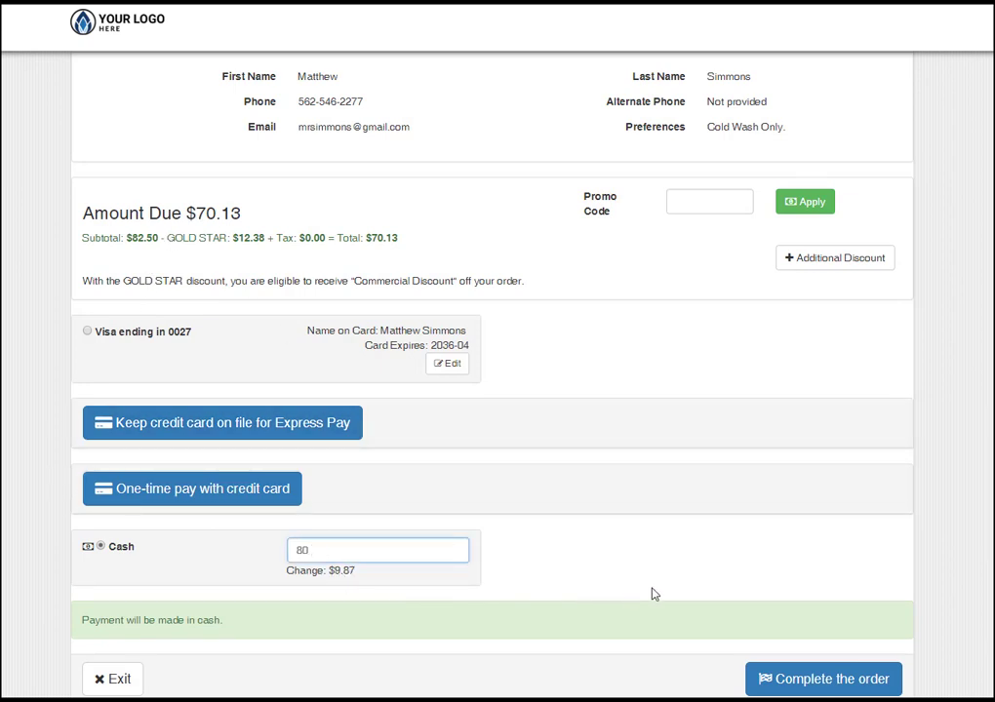
{"action": "left_click", "coordinate": [808, 687]}
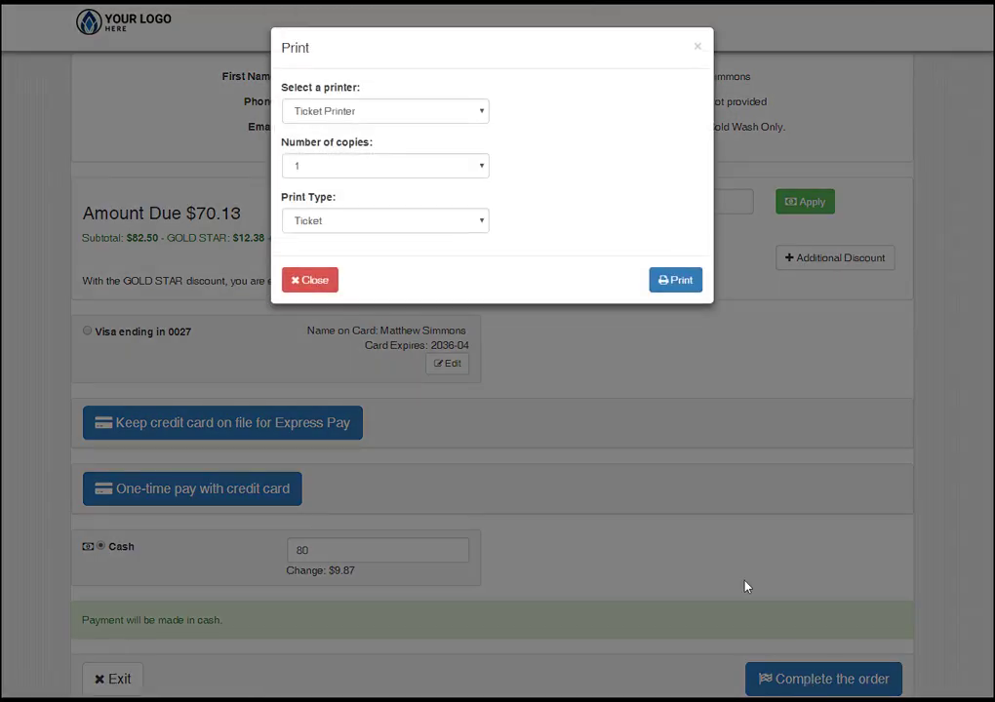
Check the print types, keeping Ticket, then dismiss printing and complete the order from its receipt
{"action": "left_click", "coordinate": [349, 228]}
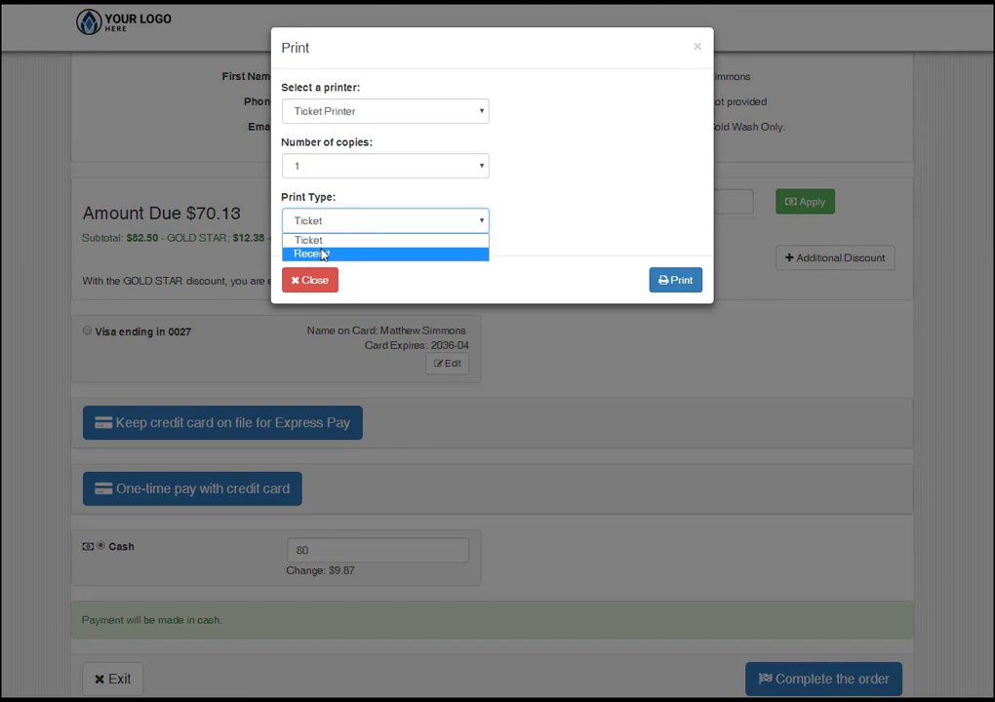
{"action": "left_click", "coordinate": [323, 240]}
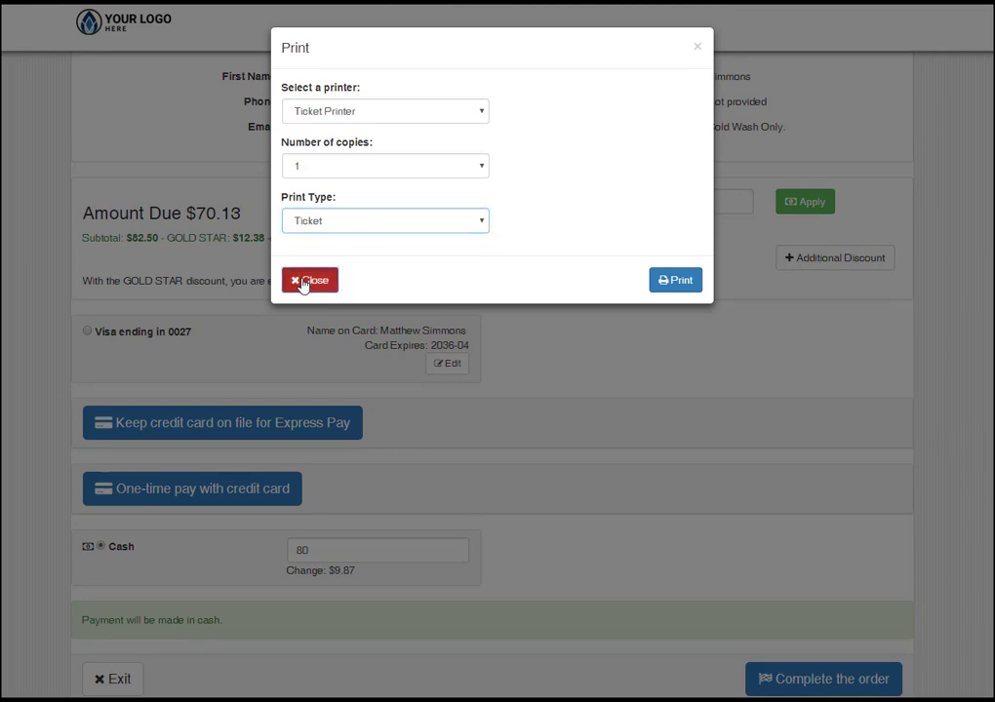
{"action": "left_click", "coordinate": [304, 283]}
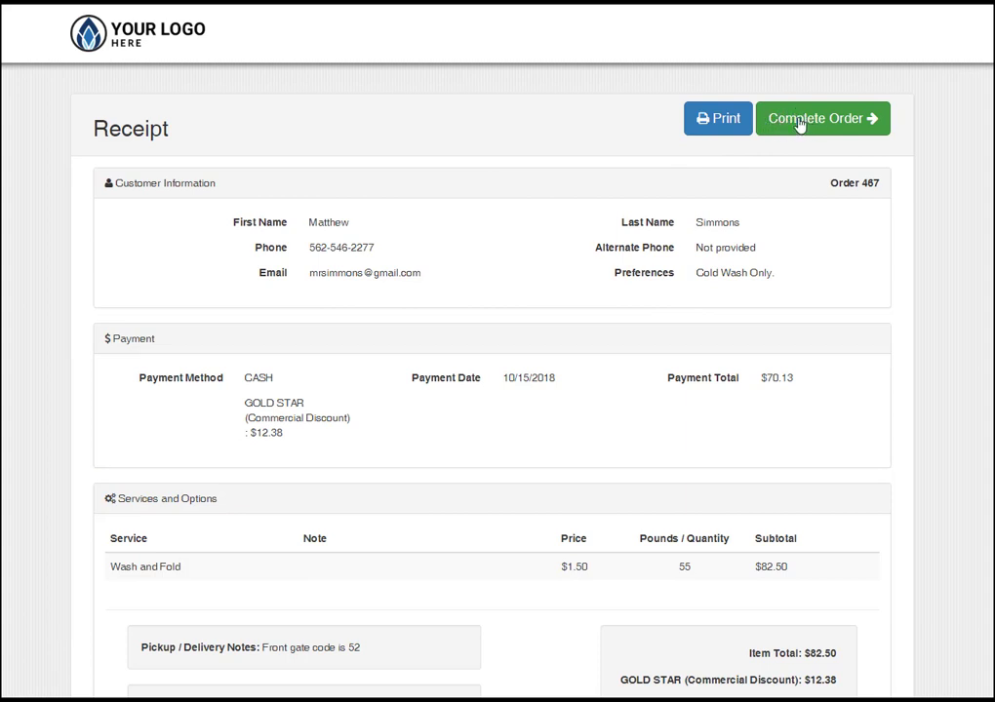
{"action": "left_click", "coordinate": [799, 120]}
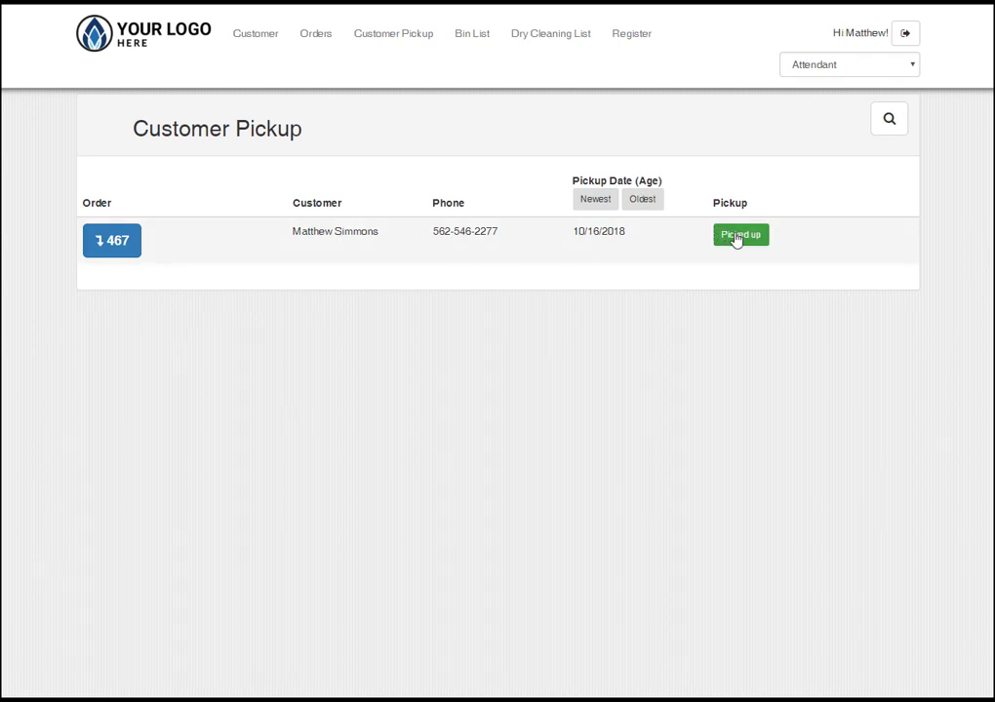
Expand the paid order's package and shelf details, then mark it as picked up by the customer
{"action": "left_click", "coordinate": [112, 244]}
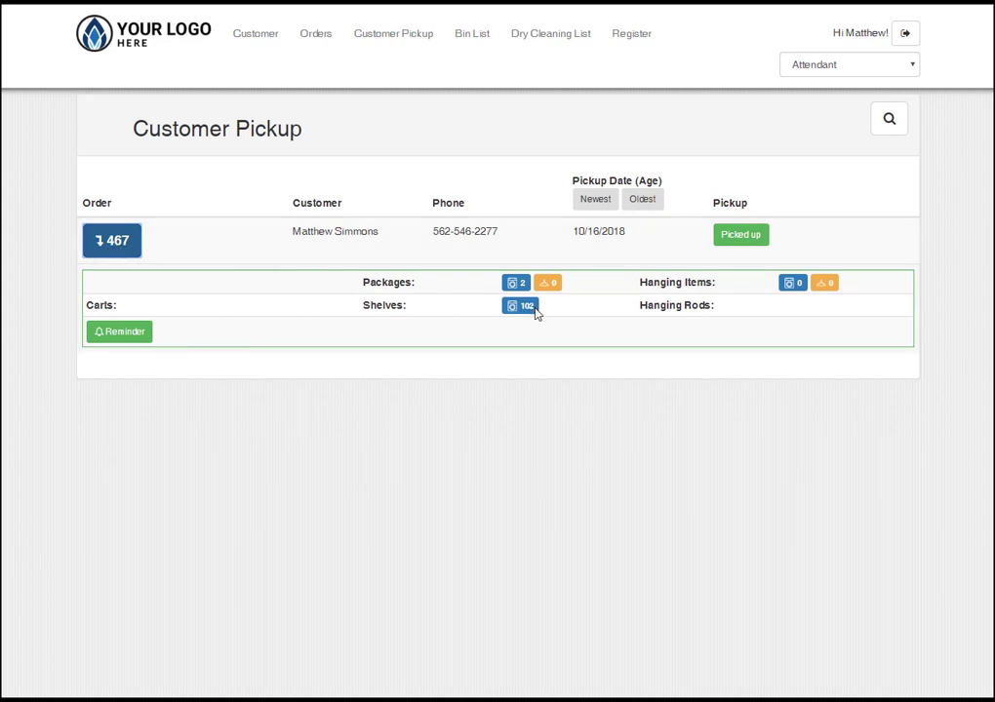
{"action": "left_click", "coordinate": [734, 238]}
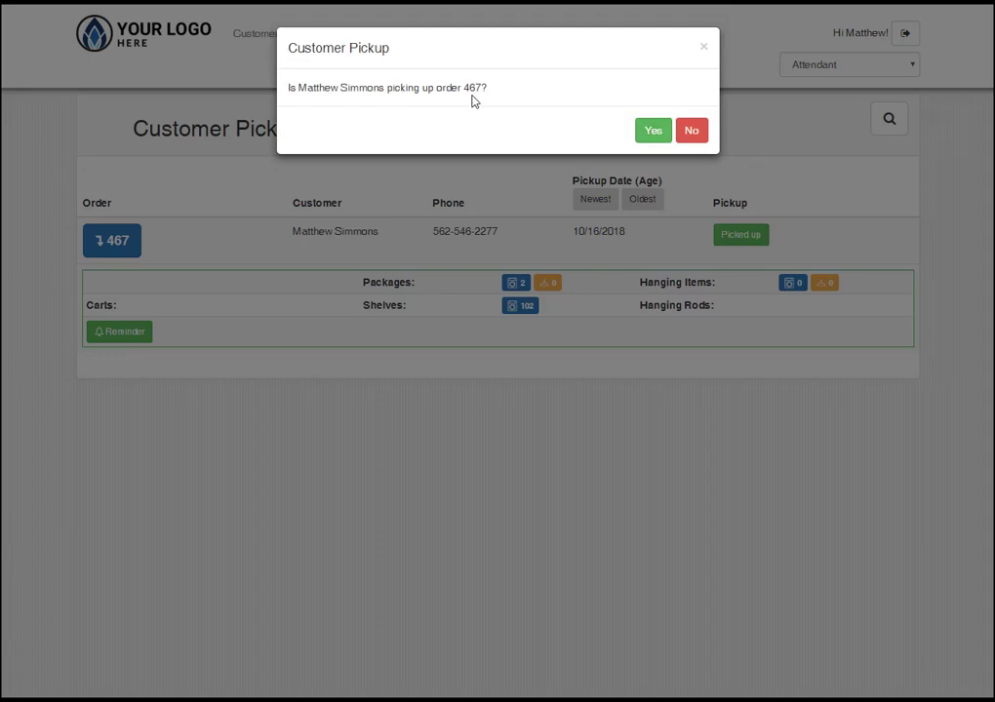
{"action": "left_click", "coordinate": [645, 134]}
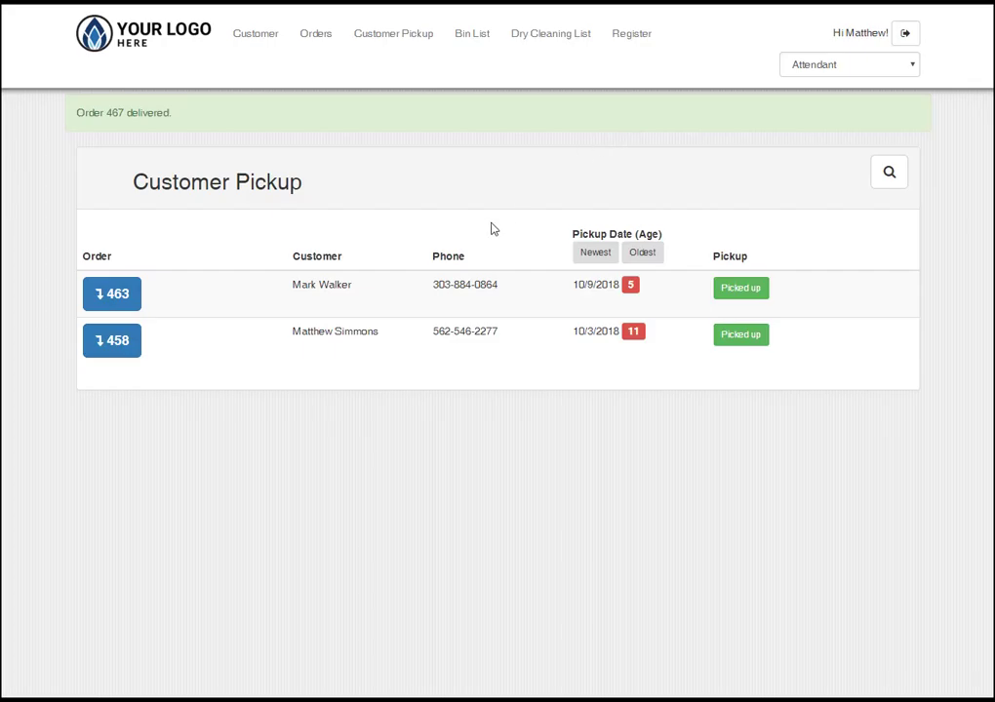